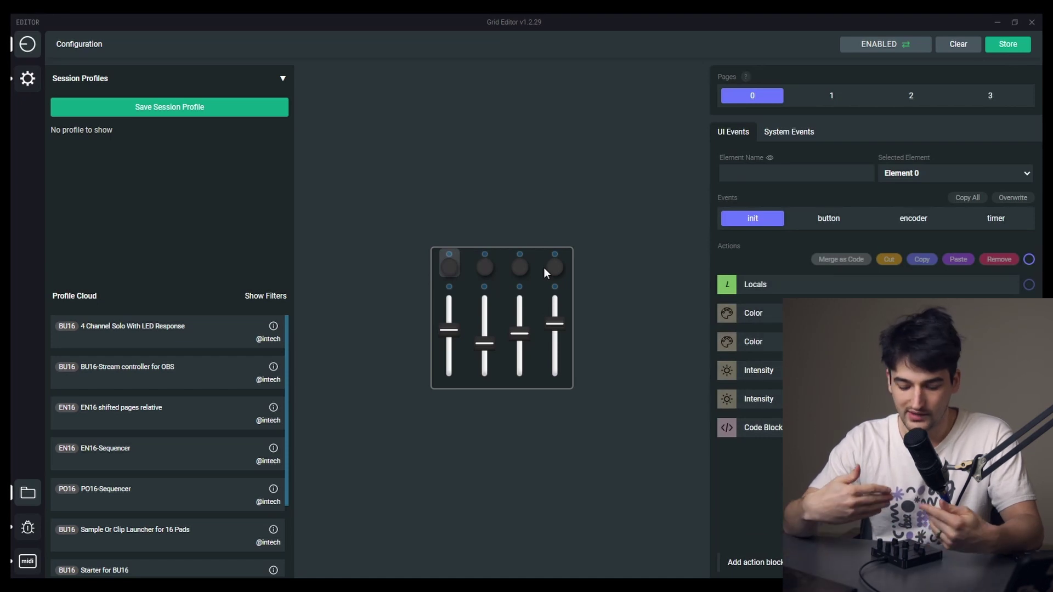
Save two session profiles of the EF44 module, one before and one after changing the faders' settings.
{"action": "left_click", "coordinate": [175, 117]}
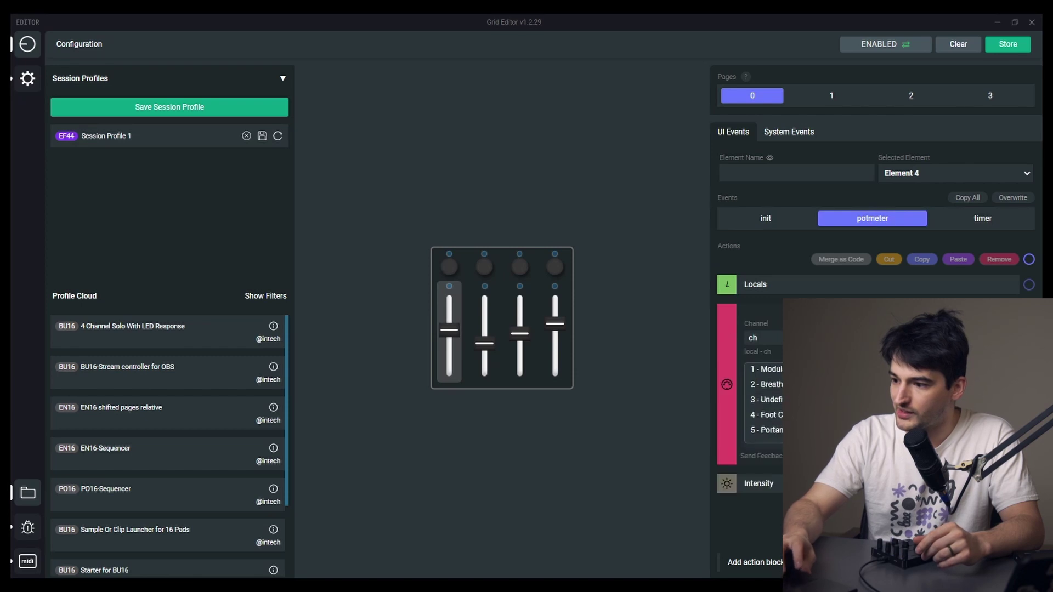
{"action": "left_click", "coordinate": [648, 418]}
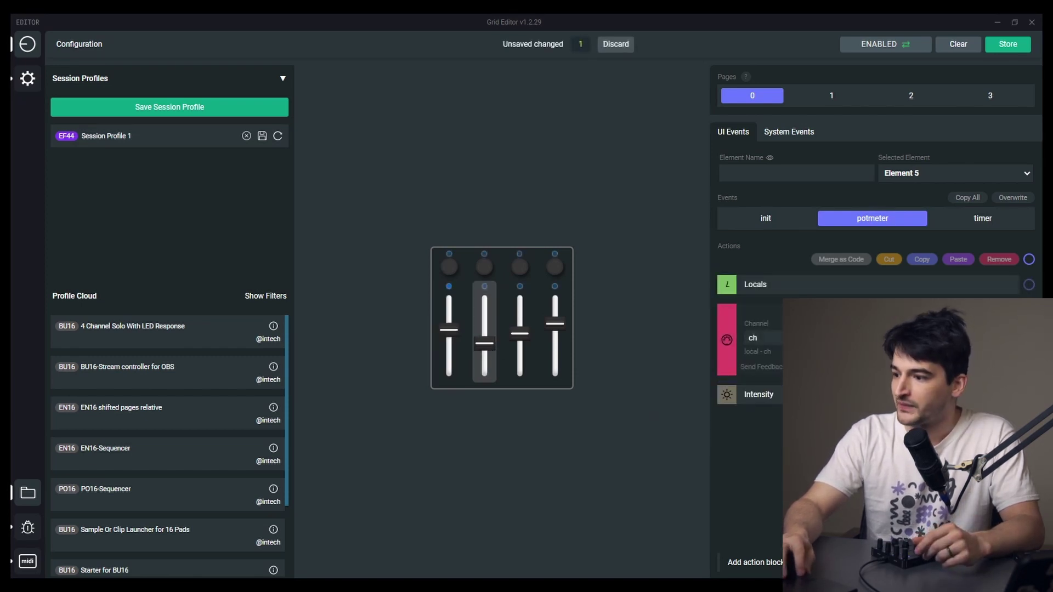
{"action": "key", "text": "Return"}
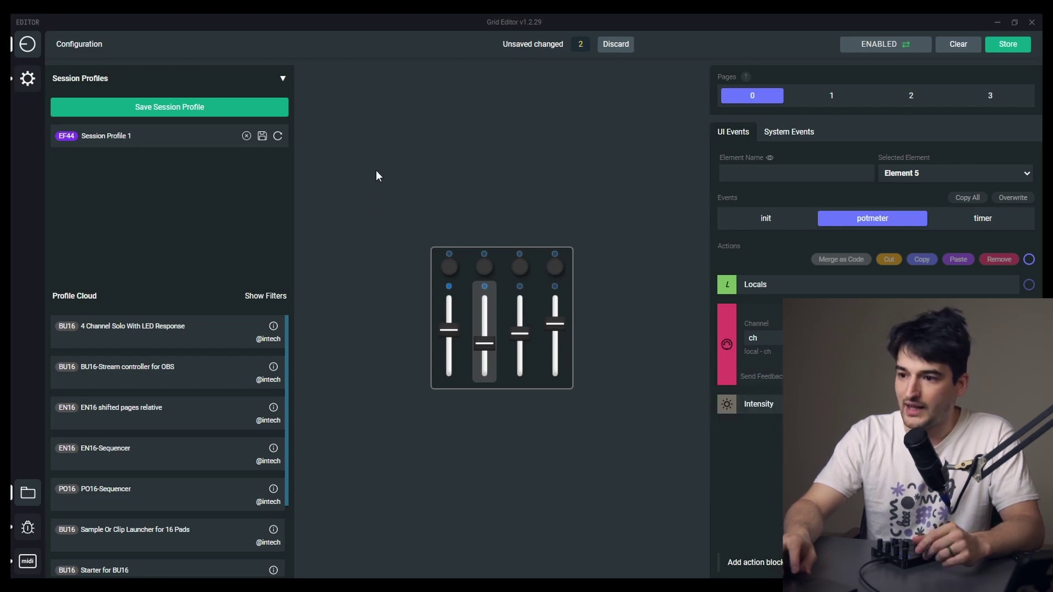
{"action": "left_click", "coordinate": [192, 109]}
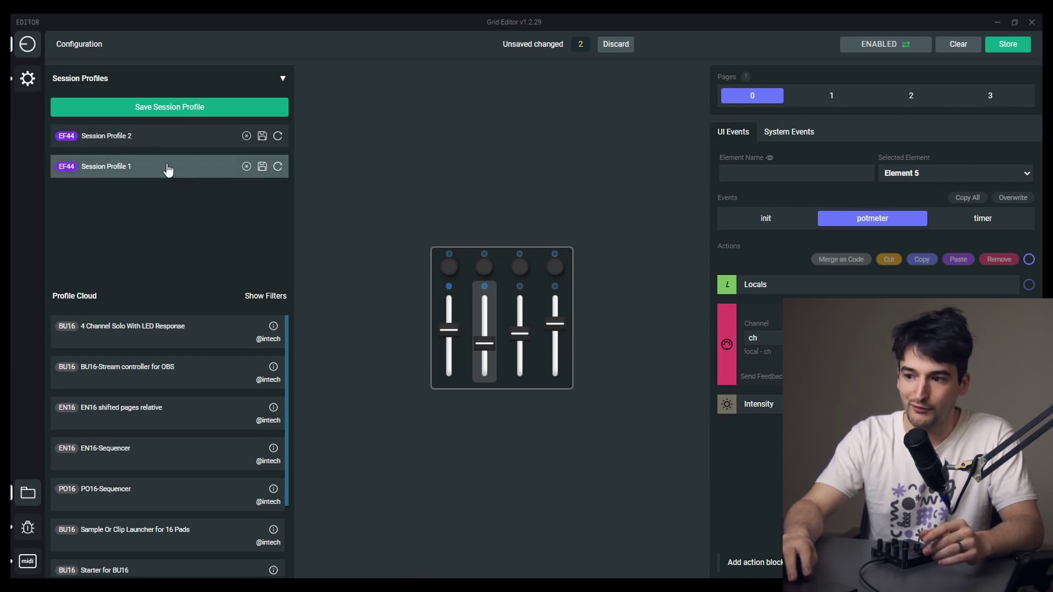
Overwrite Session Profile 1 with the module's current configuration and rename it to "tet 2".
{"action": "left_click", "coordinate": [278, 166]}
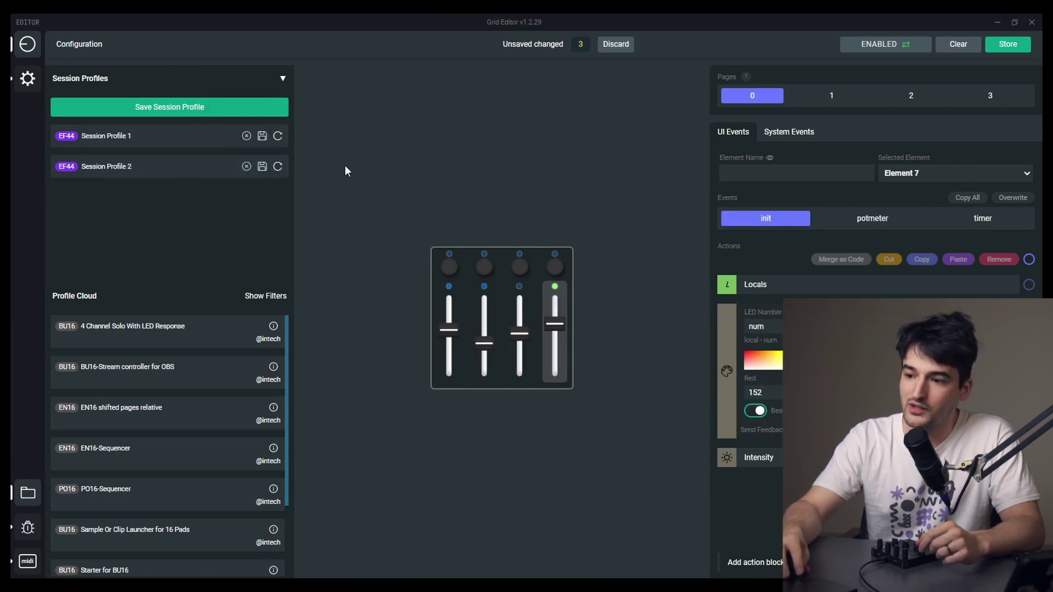
{"action": "double_click", "coordinate": [128, 137]}
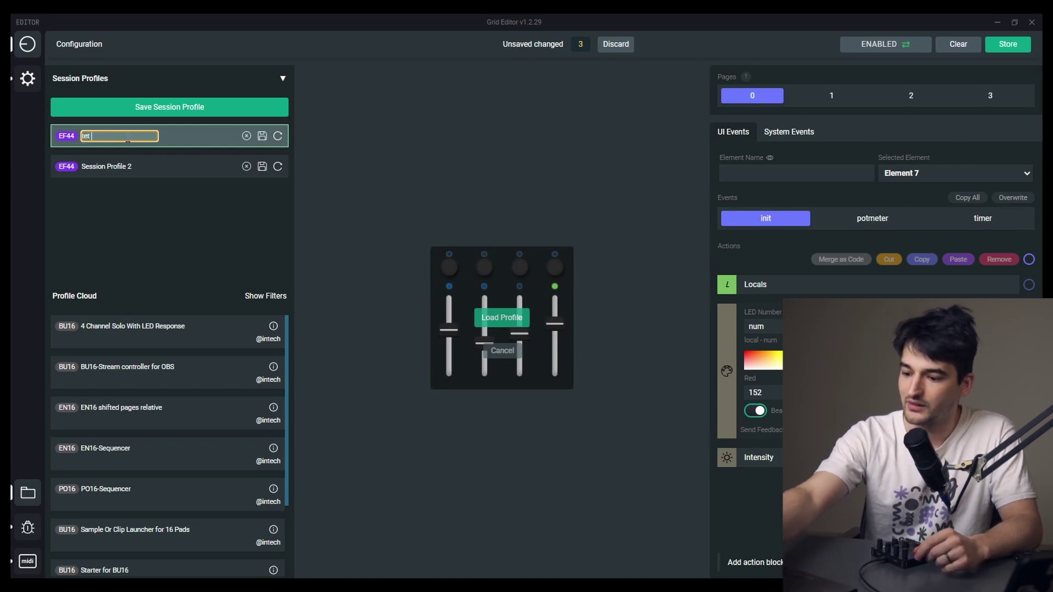
{"action": "key", "text": "Return"}
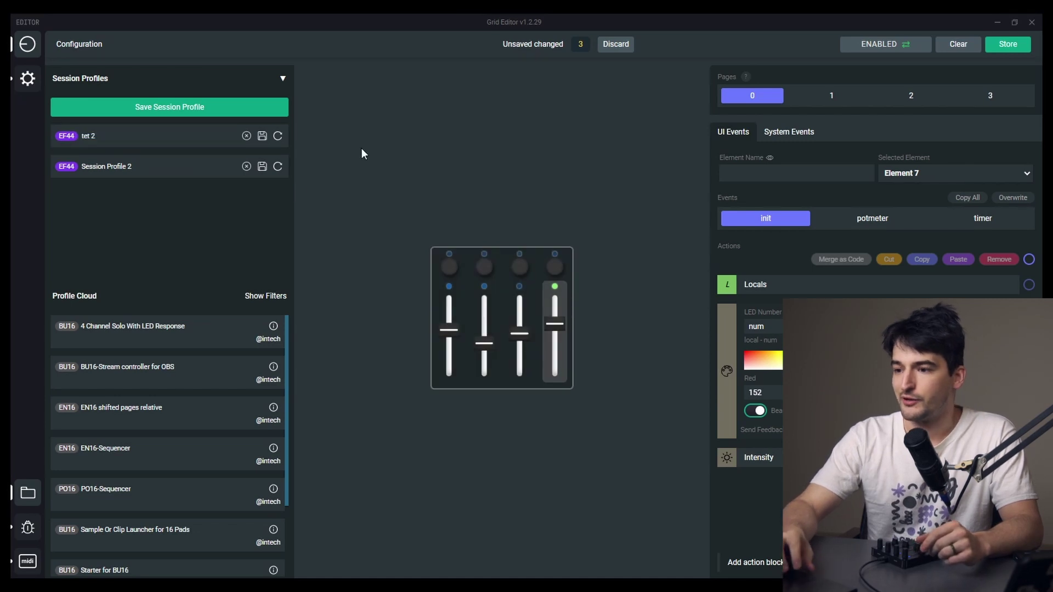
Save the tet 2 session profile to the Profile Cloud and open its details there.
{"action": "left_click", "coordinate": [261, 138]}
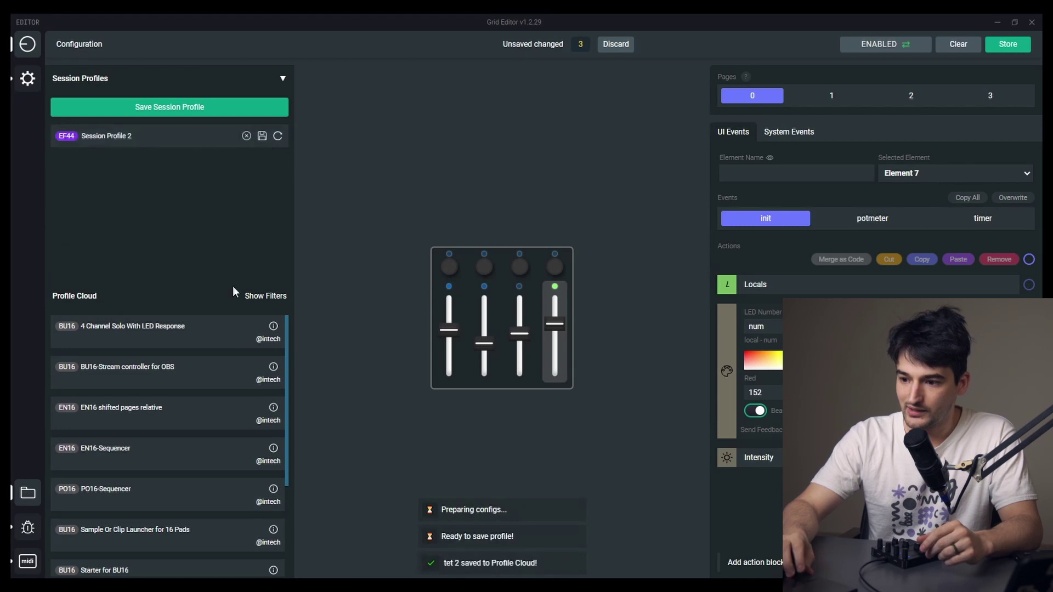
{"action": "scroll", "coordinate": [235, 435], "scroll_direction": "down", "scroll_amount": 3}
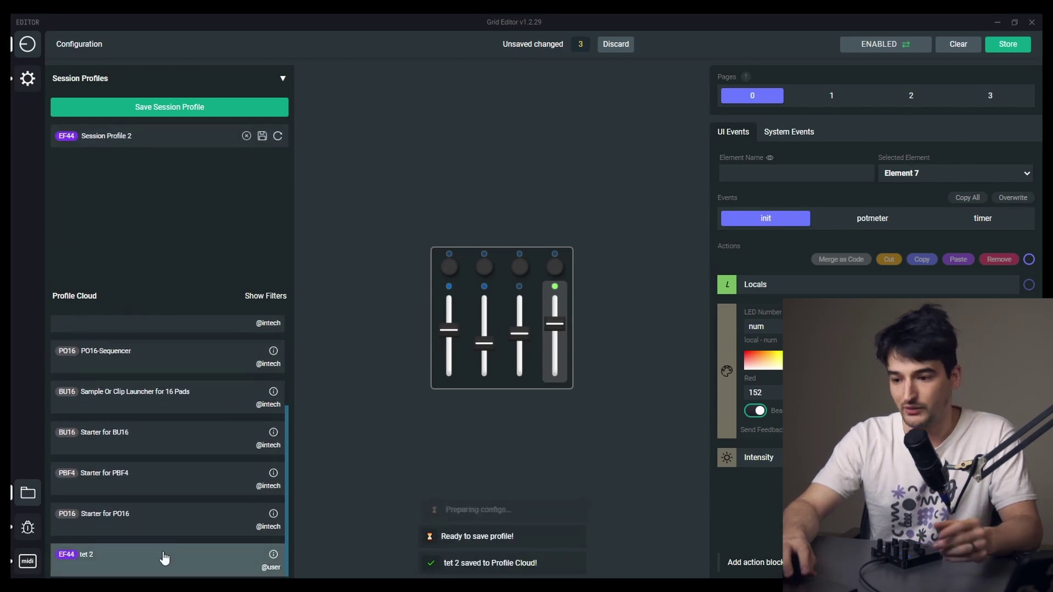
{"action": "left_click", "coordinate": [255, 563]}
{"action": "left_click", "coordinate": [273, 555]}
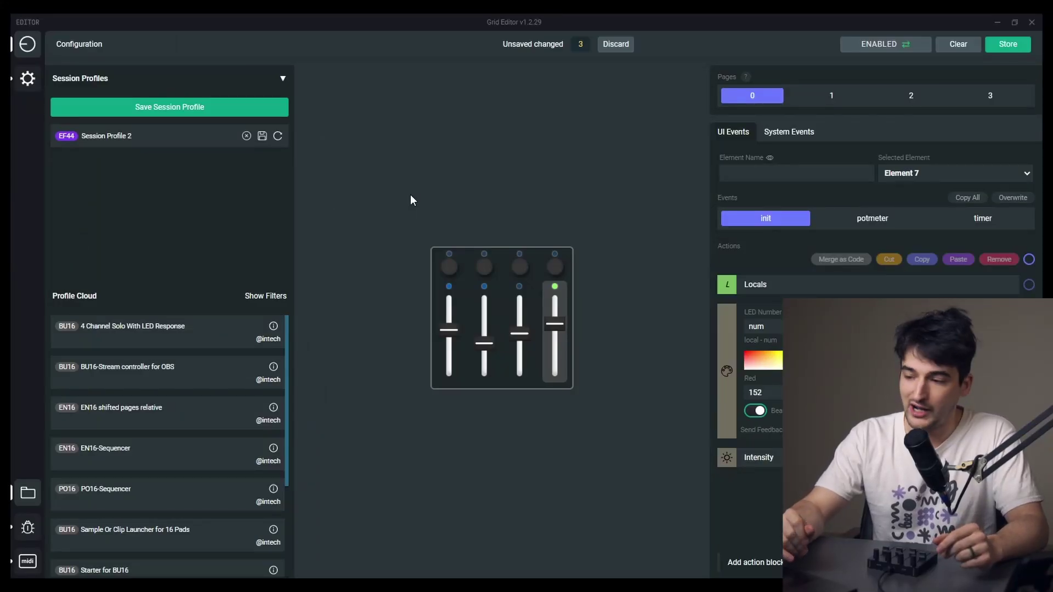
Load Session Profile 2 onto the EF44 module.
{"action": "left_click", "coordinate": [182, 142]}
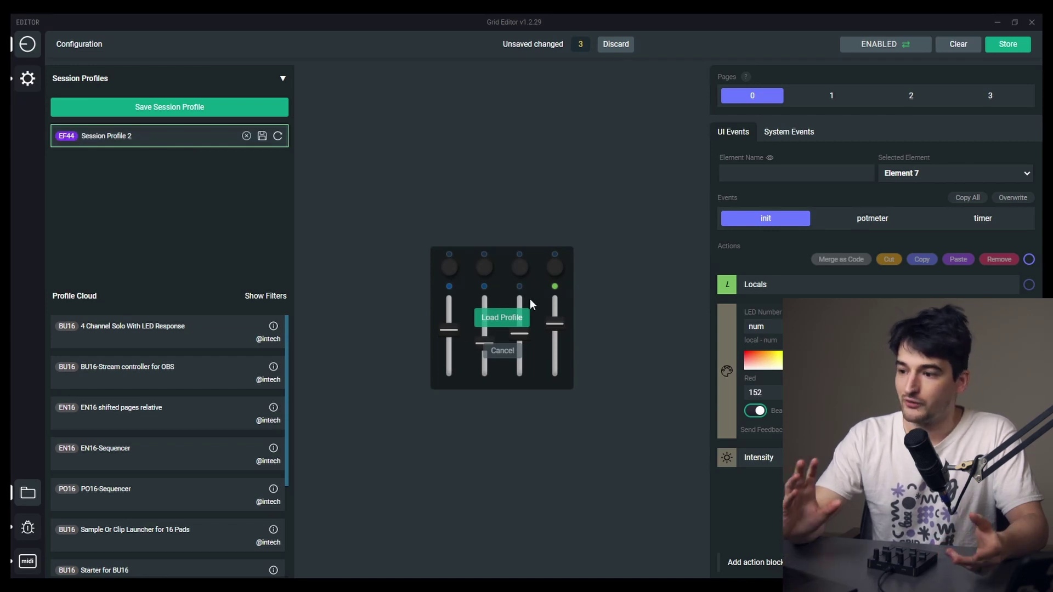
{"action": "left_click", "coordinate": [502, 317]}
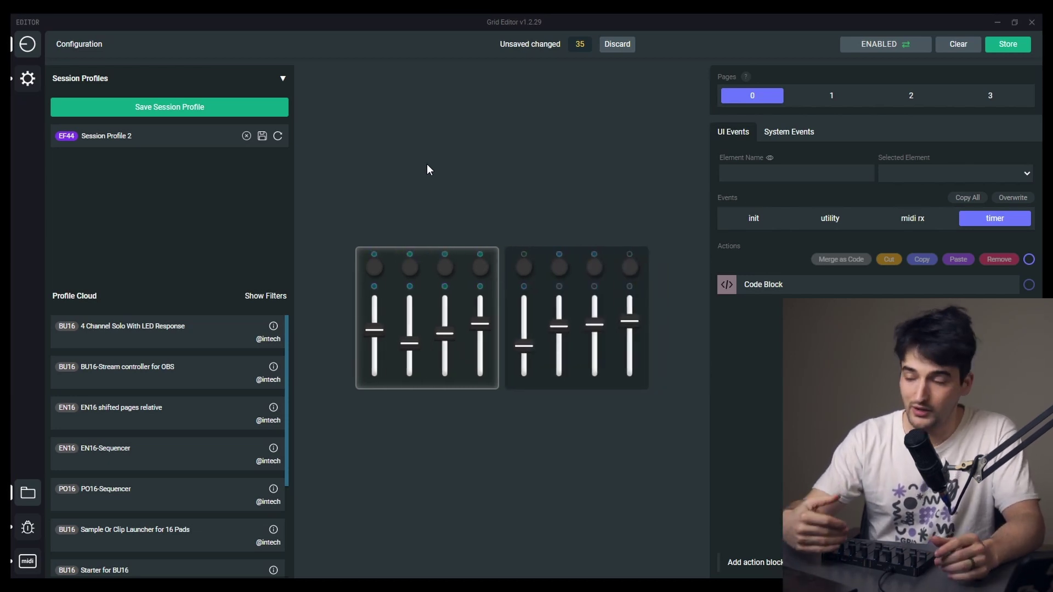
Select Session Profile 2, test 2 - ef44, Starter for BU16 and Starter for PBF4 in turn to check which connected modules can load each.
{"action": "left_click", "coordinate": [180, 141]}
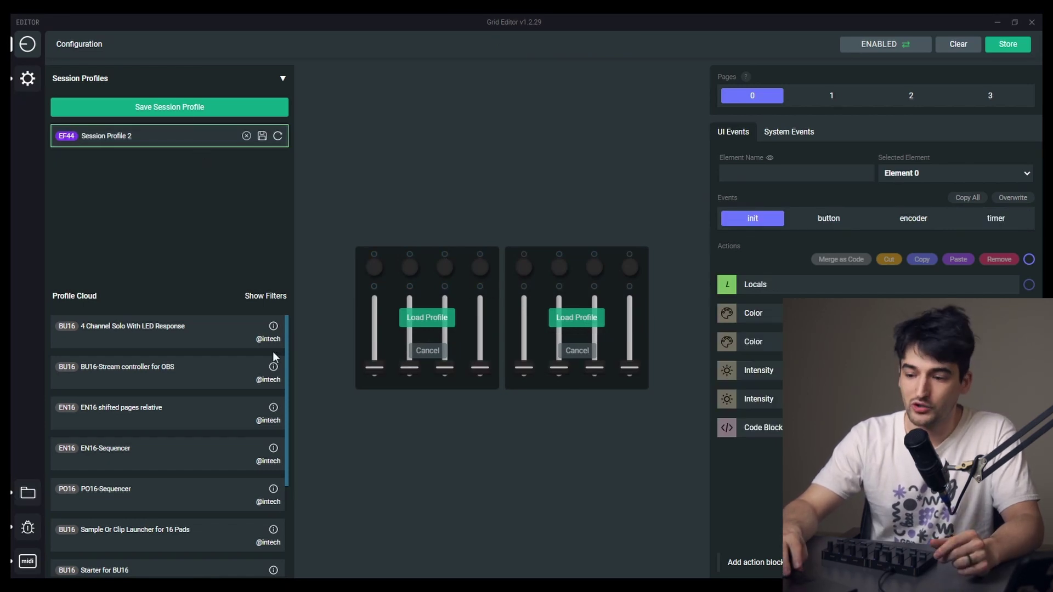
{"action": "scroll", "coordinate": [170, 447], "scroll_direction": "down", "scroll_amount": 3}
{"action": "left_click", "coordinate": [172, 554]}
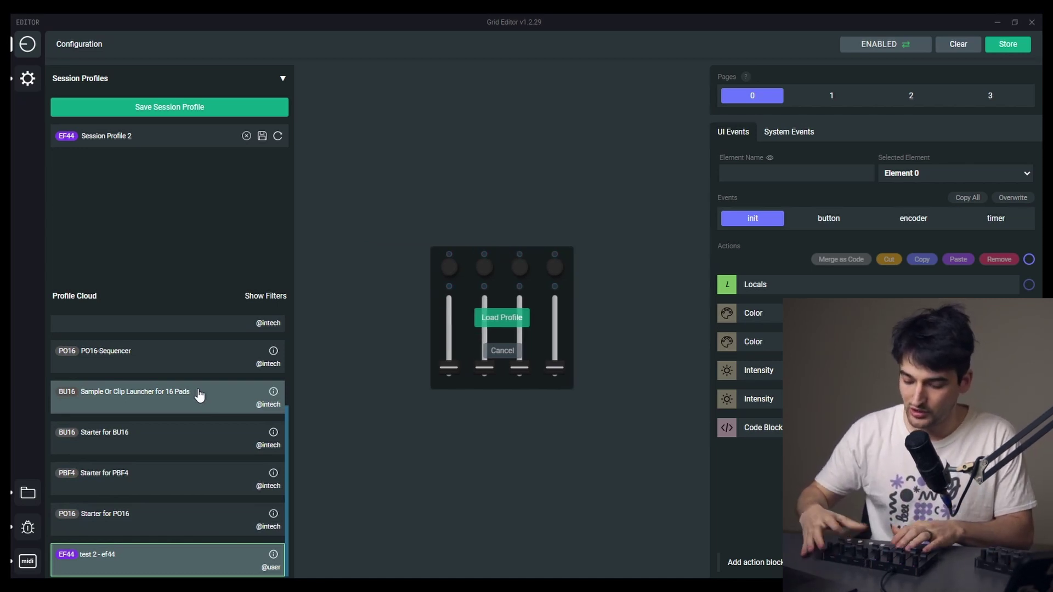
{"action": "left_click", "coordinate": [160, 448]}
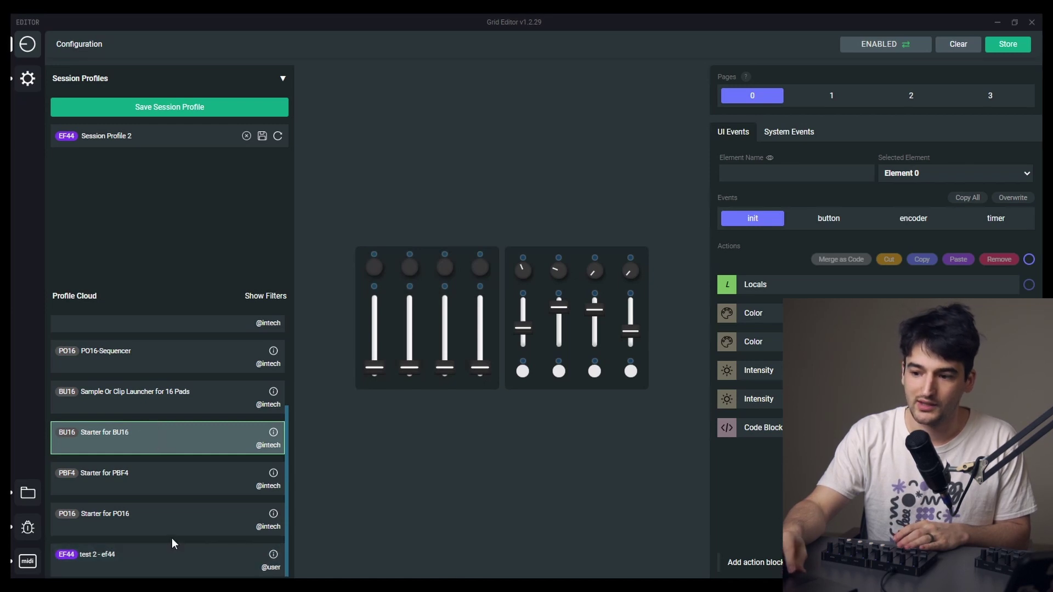
{"action": "left_click", "coordinate": [187, 486]}
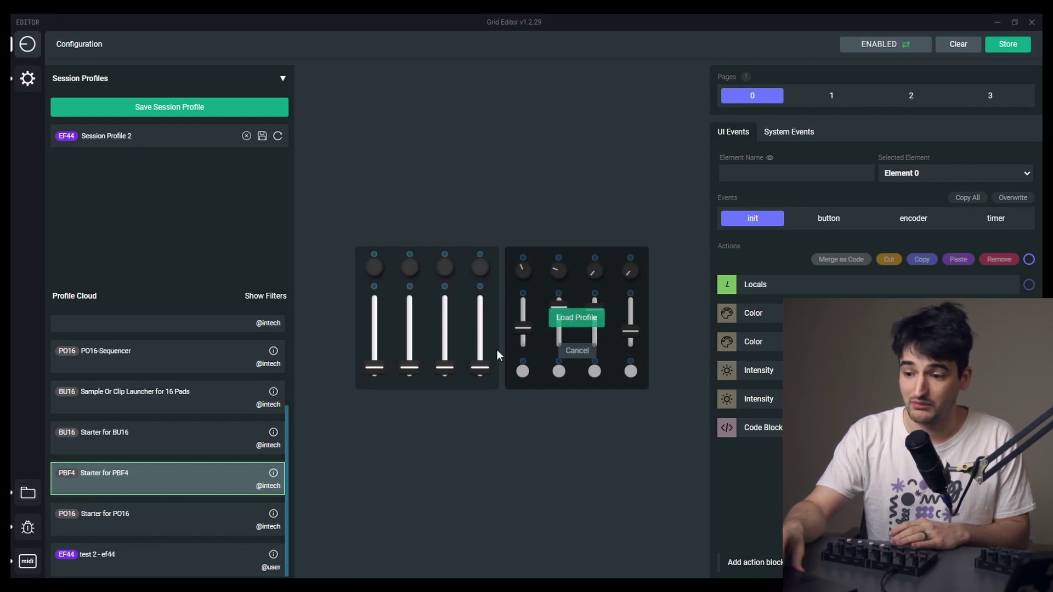
{"action": "scroll", "coordinate": [201, 473], "scroll_direction": "up", "scroll_amount": 1}
{"action": "scroll", "coordinate": [202, 473], "scroll_direction": "down", "scroll_amount": 1}
{"action": "left_click", "coordinate": [192, 559]}
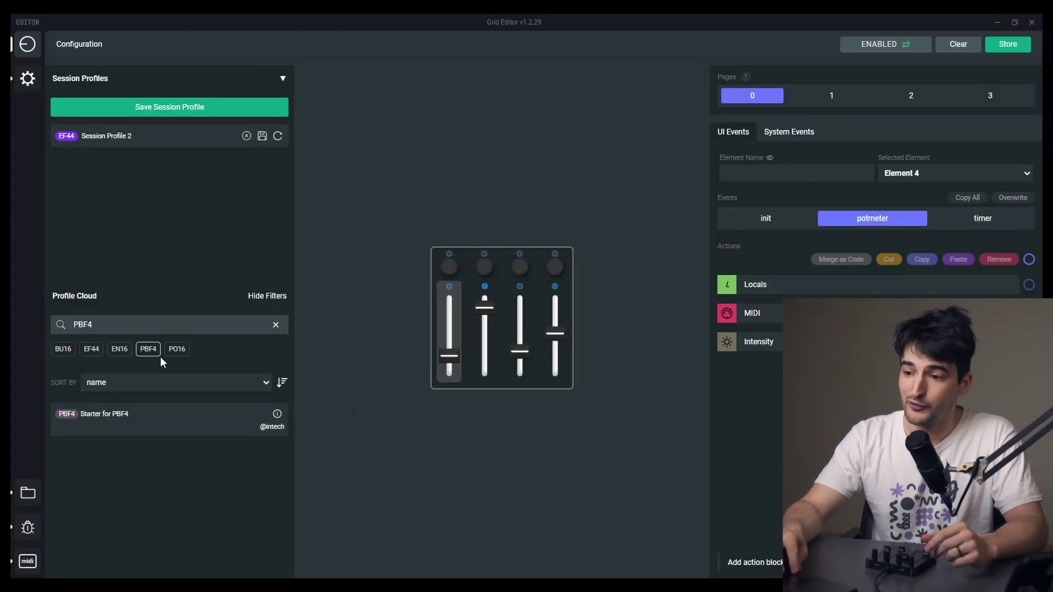
Try the module-type filters in the Profile Cloud, search for "ef" and select the test 2 - ef44 profile.
{"action": "left_click", "coordinate": [178, 353]}
{"action": "key", "text": "BackSpace"}
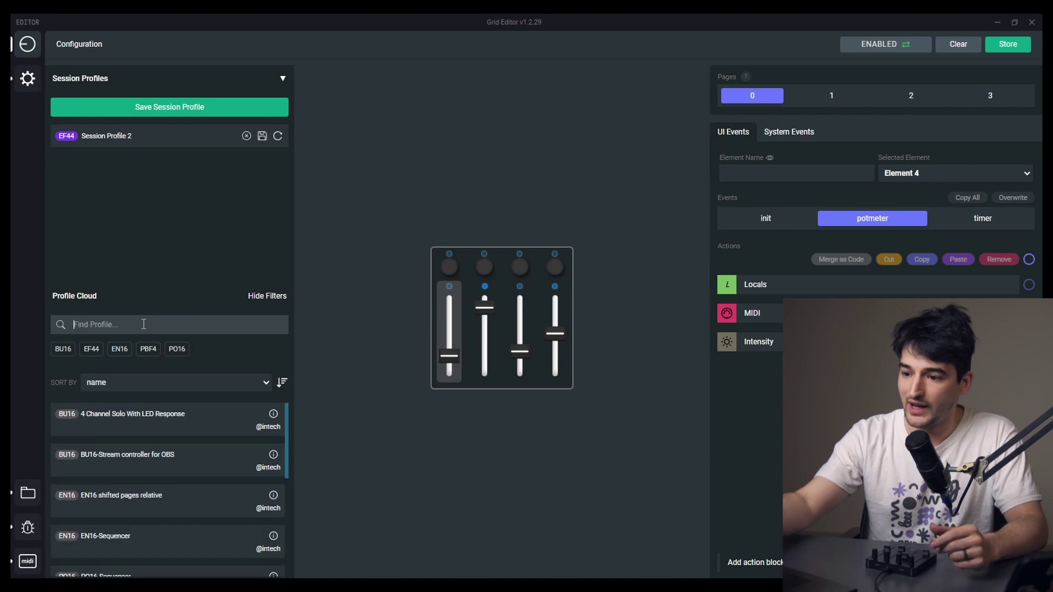
{"action": "type", "text": "ef"}
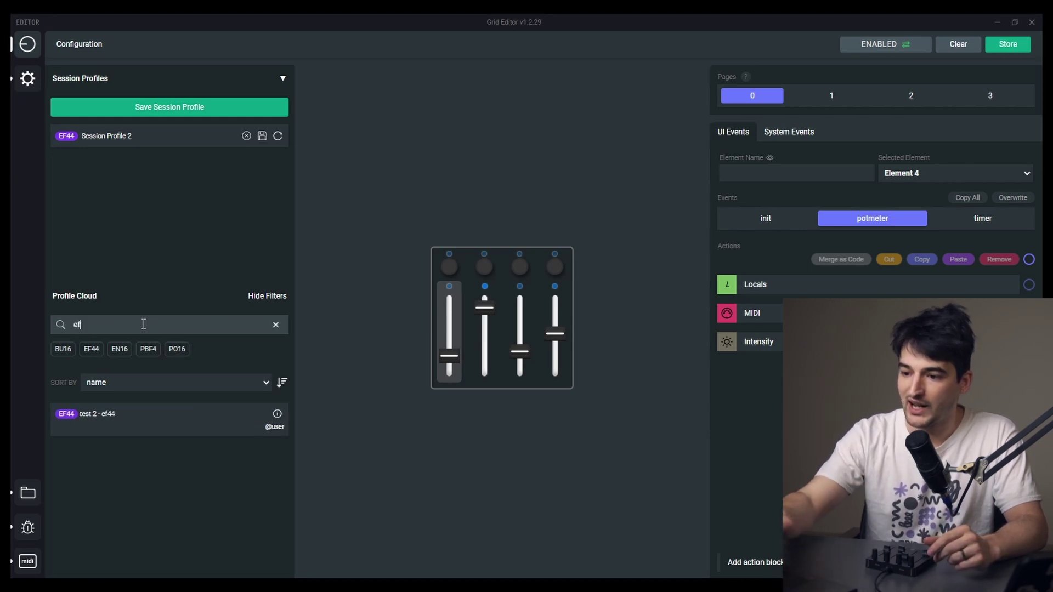
{"action": "left_click", "coordinate": [192, 430]}
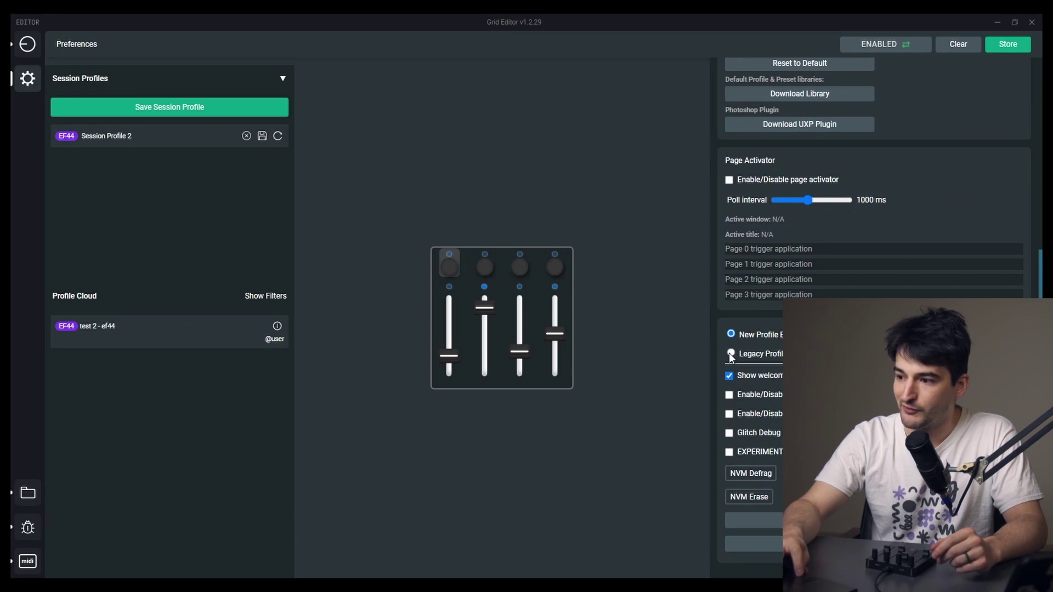
Switch to the Legacy Profile option to examine the Profile and Preset Libraries, and return to the New Profile option.
{"action": "left_click", "coordinate": [731, 353]}
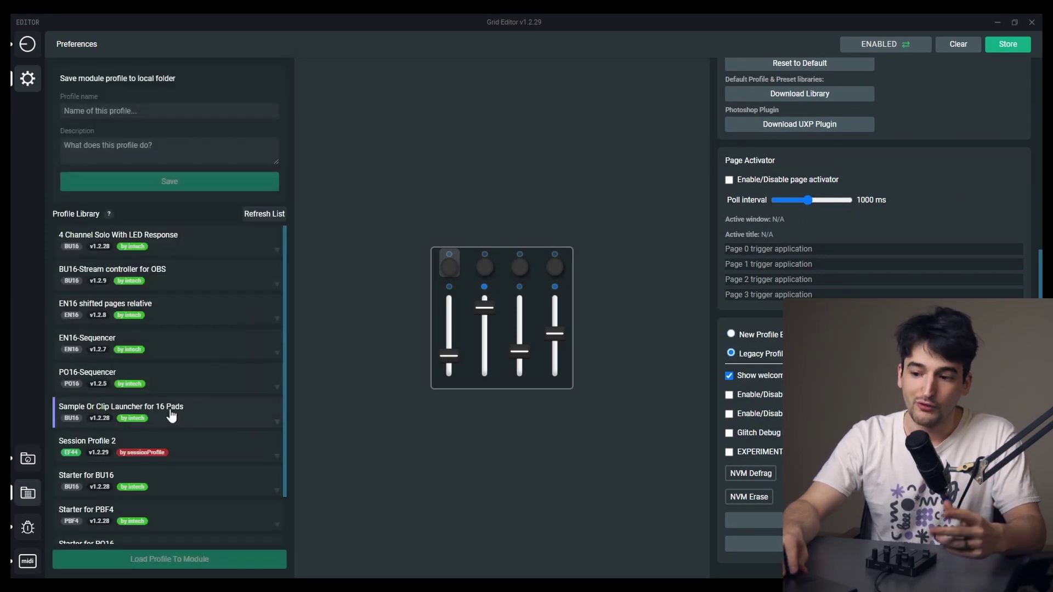
{"action": "left_click", "coordinate": [32, 464]}
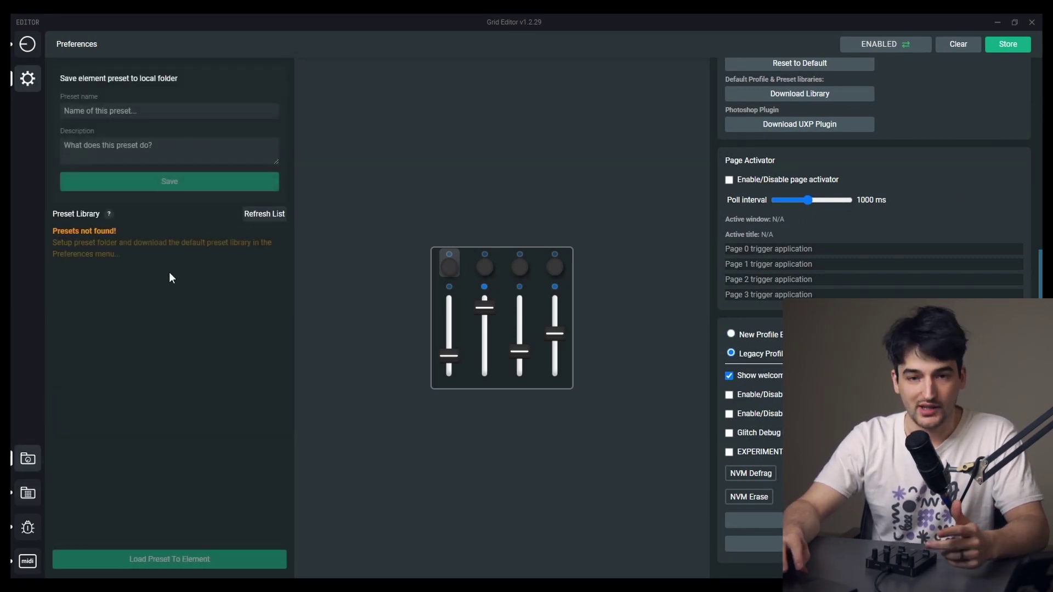
{"action": "scroll", "coordinate": [774, 296], "scroll_direction": "up", "scroll_amount": 4}
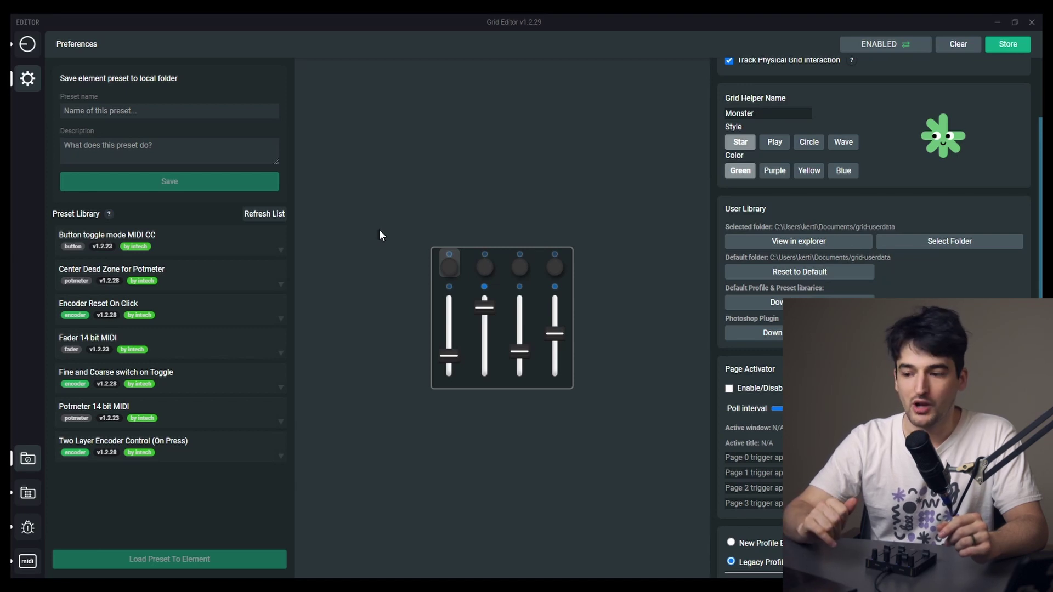
{"action": "scroll", "coordinate": [735, 404], "scroll_direction": "down", "scroll_amount": 4}
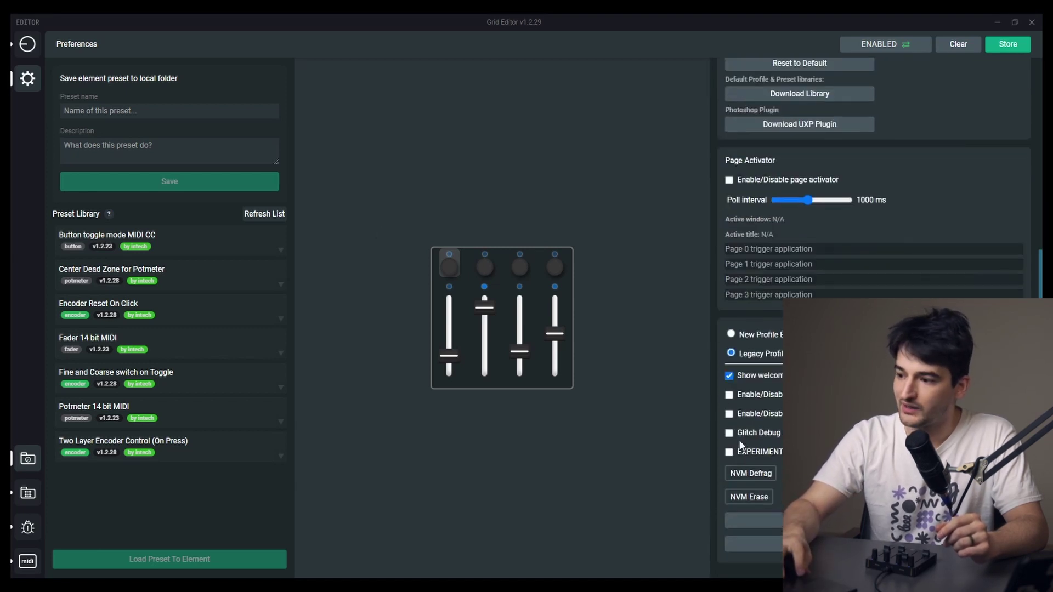
{"action": "left_click", "coordinate": [732, 334]}
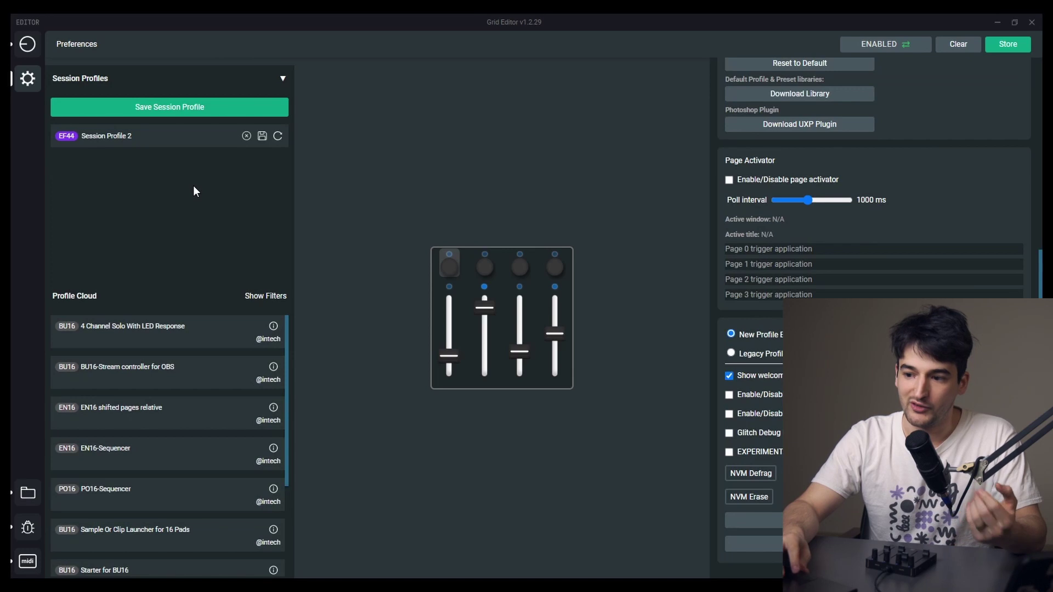